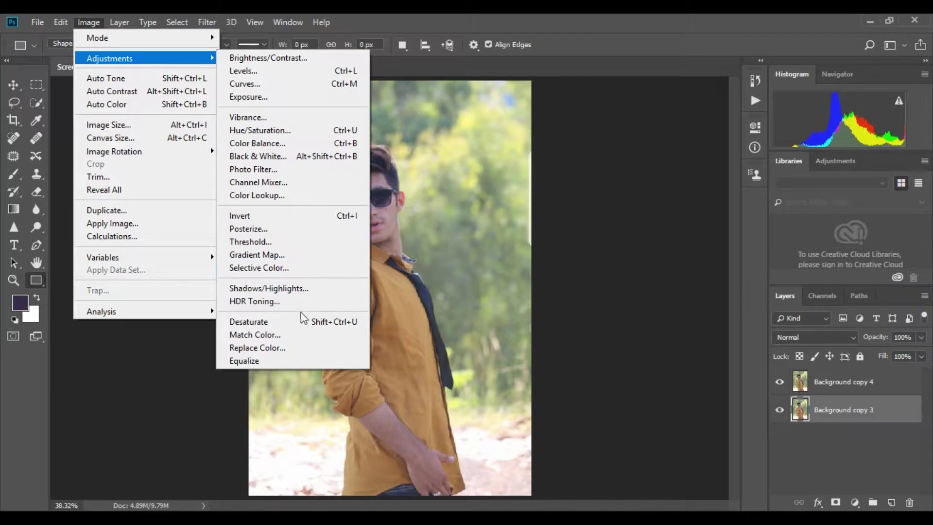
# Desaturate the Background copy 3 layer and check it by briefly hiding the Background copy 4 layer above
pyautogui.click(304, 321)
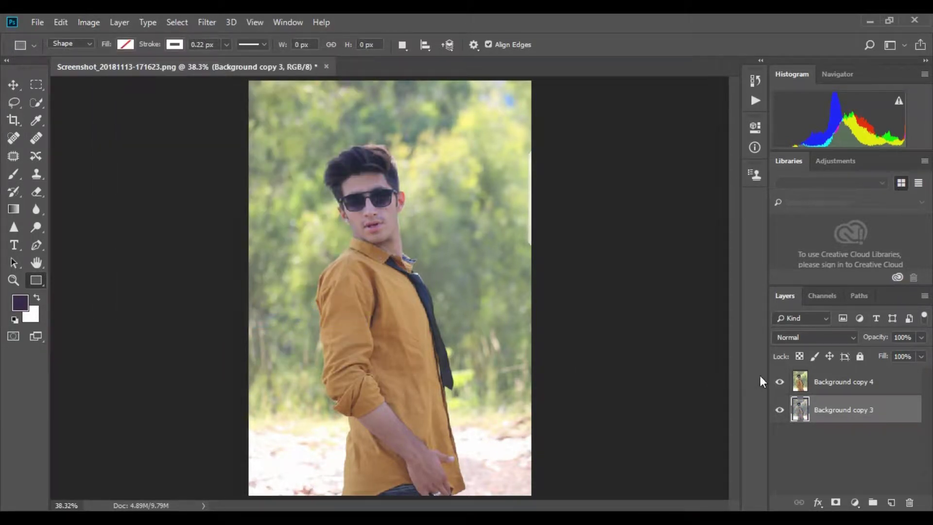
pyautogui.click(779, 381)
pyautogui.click(779, 381)
# Draw an unfilled square about 494 × 494 px around the man's head and move its layer above Background copy 4
pyautogui.rightClick(36, 281)
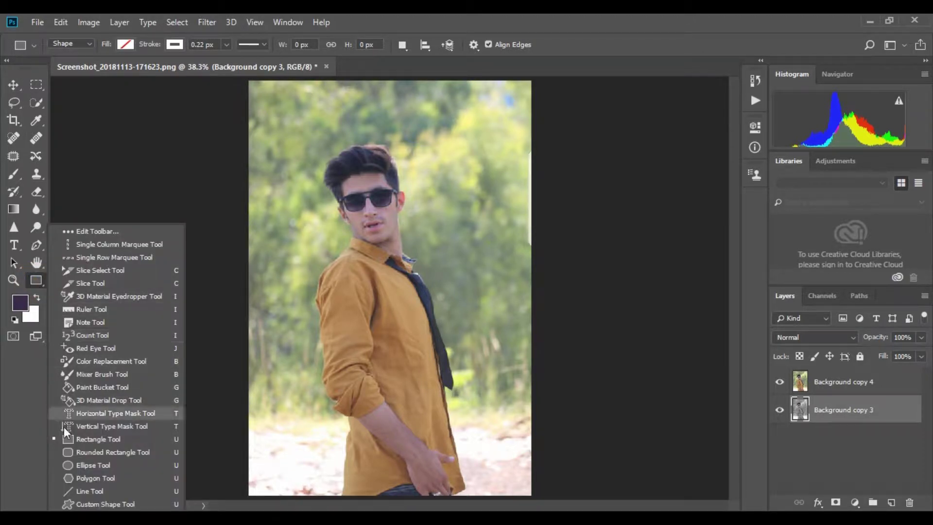
pyautogui.click(68, 440)
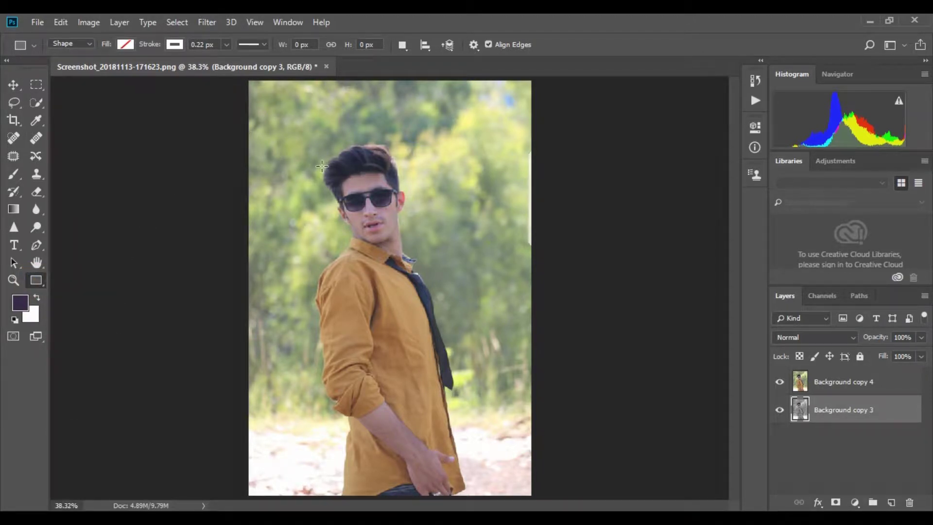
pyautogui.moveTo(323, 158); pyautogui.dragTo(452, 288)
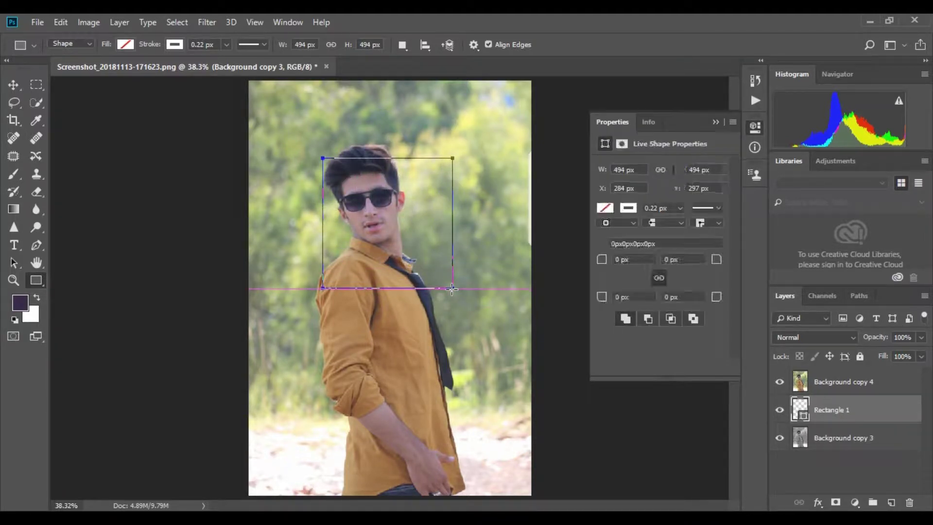
pyautogui.moveTo(833, 412); pyautogui.dragTo(836, 377)
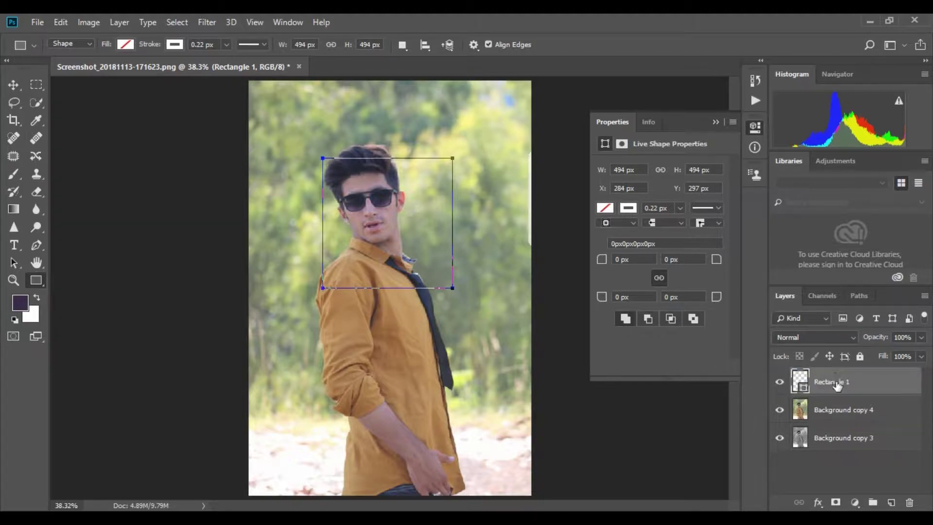
# Set the square's white stroke width to 17.25 px and move the square so it frames the man's head
pyautogui.click(226, 42)
pyautogui.moveTo(233, 60); pyautogui.dragTo(252, 60)
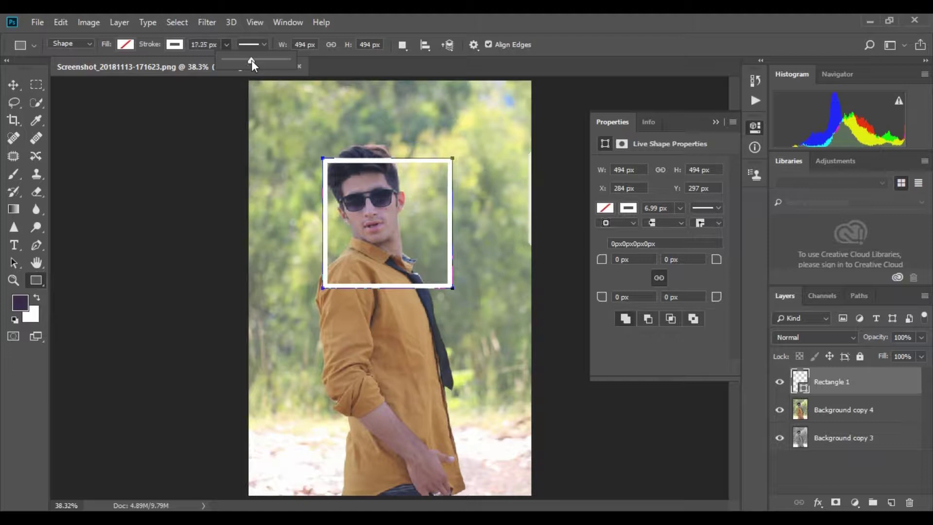
pyautogui.click(13, 85)
pyautogui.moveTo(340, 164); pyautogui.dragTo(322, 136)
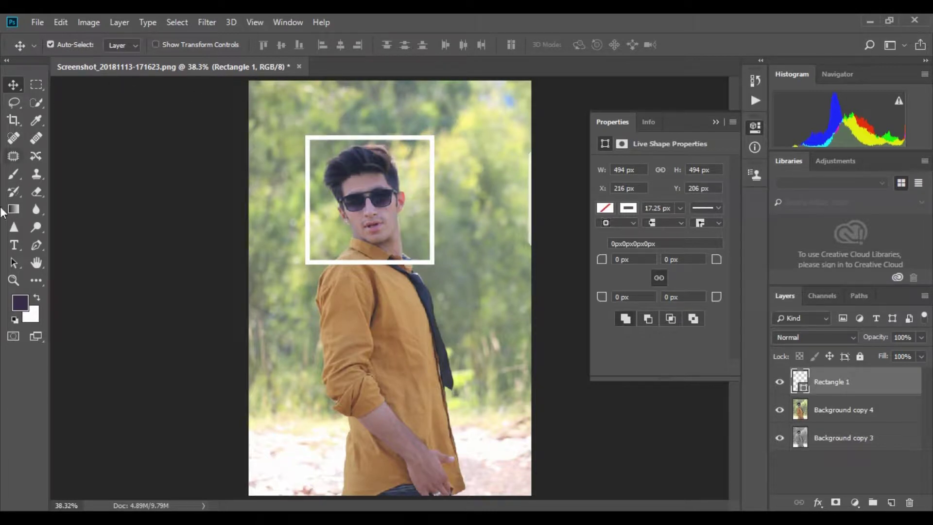
# Draw a second white-outlined rectangle about 491 × 468 px and move it to overlap the first frame's lower-right corner
pyautogui.press('u')
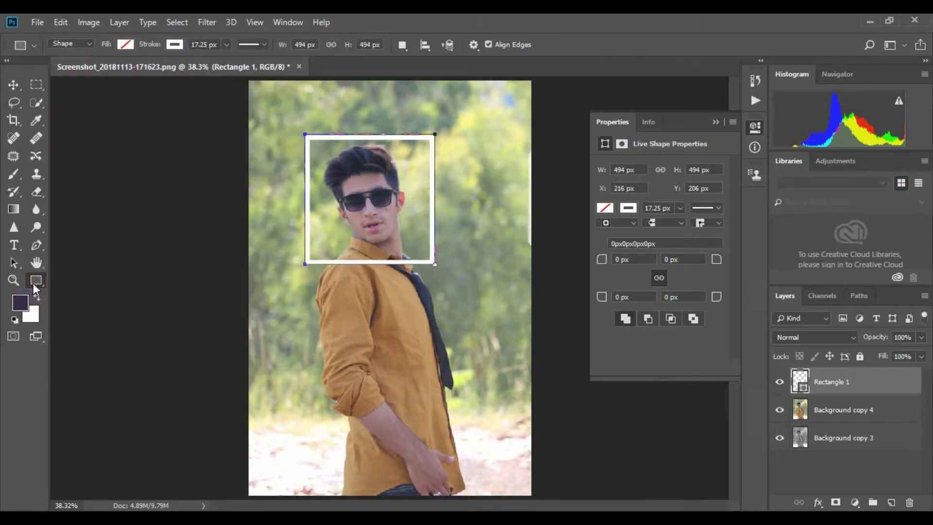
pyautogui.moveTo(305, 286); pyautogui.dragTo(435, 409)
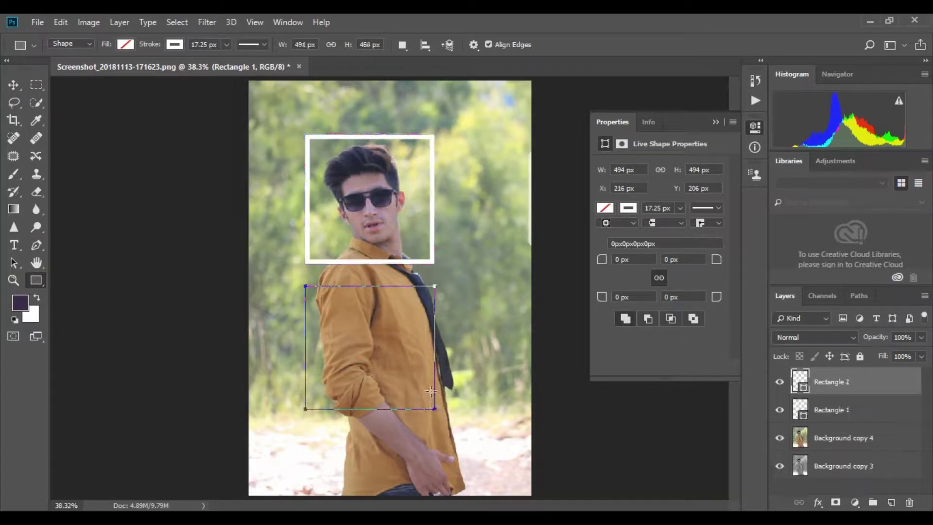
pyautogui.click(14, 85)
pyautogui.moveTo(354, 290); pyautogui.dragTo(426, 225)
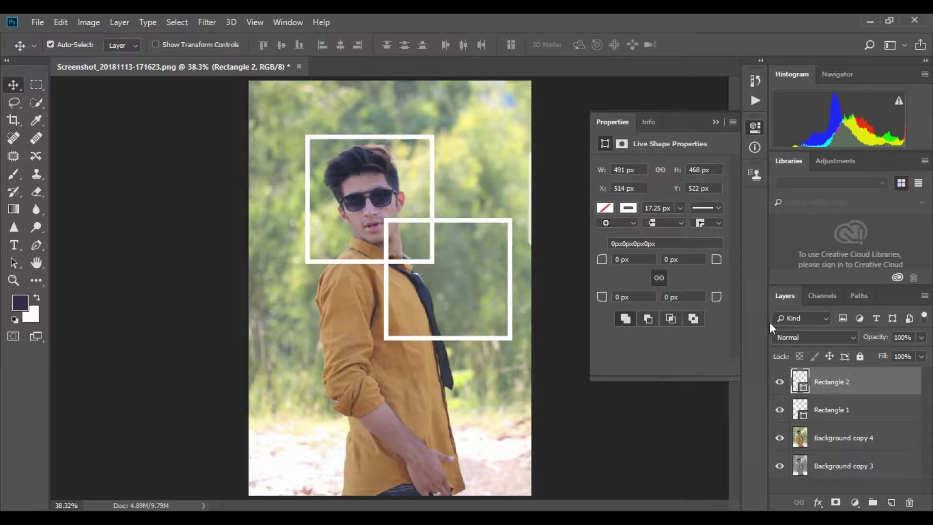
# Rasterize the Rectangle 2 and Rectangle 1 shape layers
pyautogui.rightClick(827, 387)
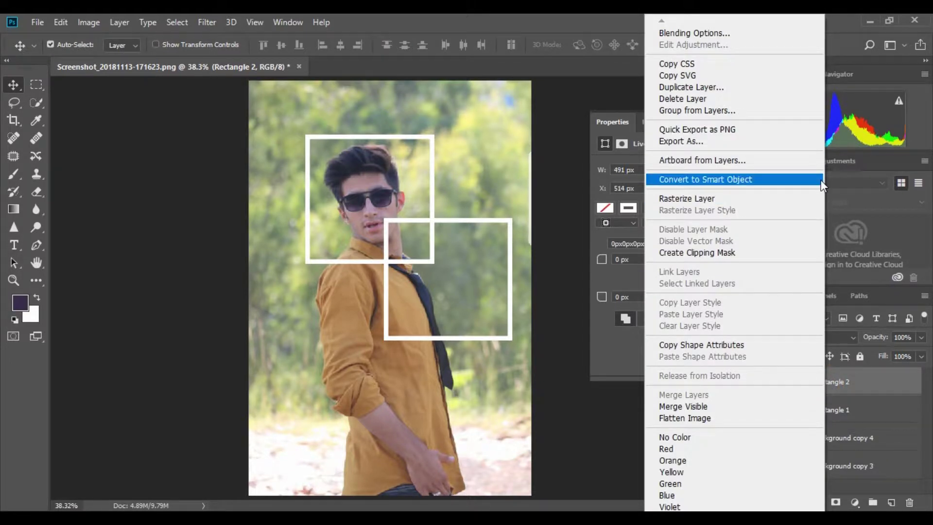
pyautogui.click(743, 208)
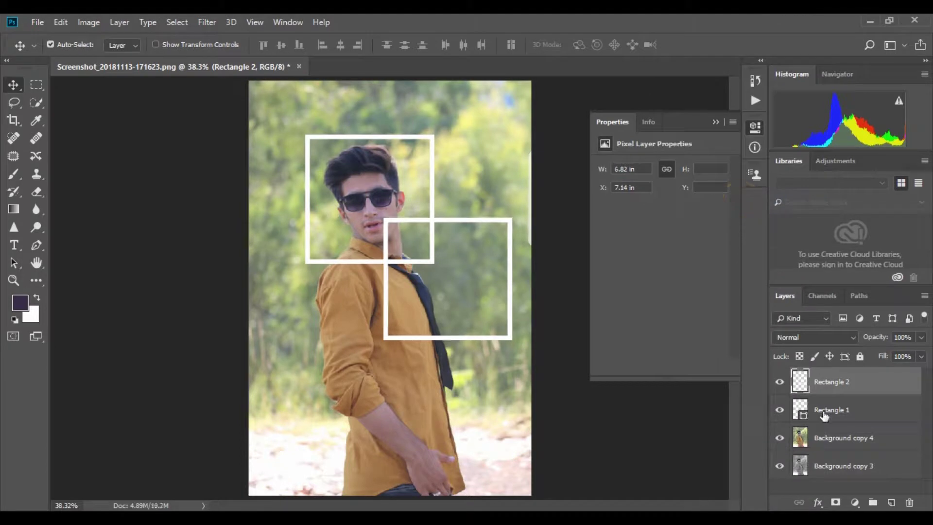
pyautogui.rightClick(823, 411)
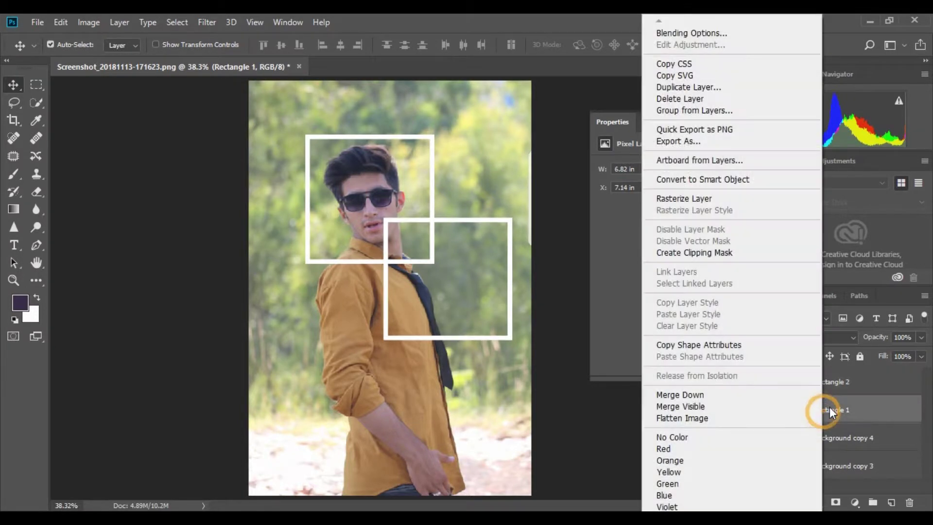
pyautogui.click(693, 200)
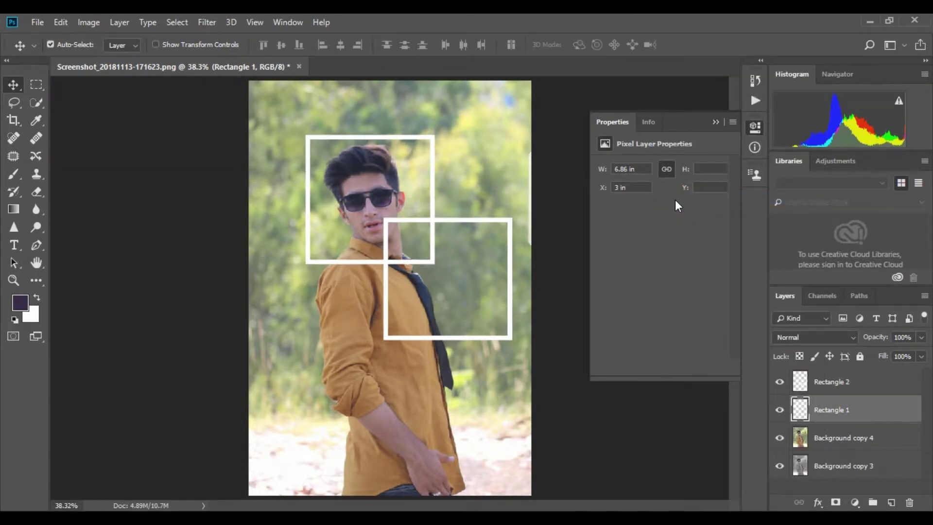
# Add a layer mask to Background copy 4 and invert it to black
pyautogui.click(821, 446)
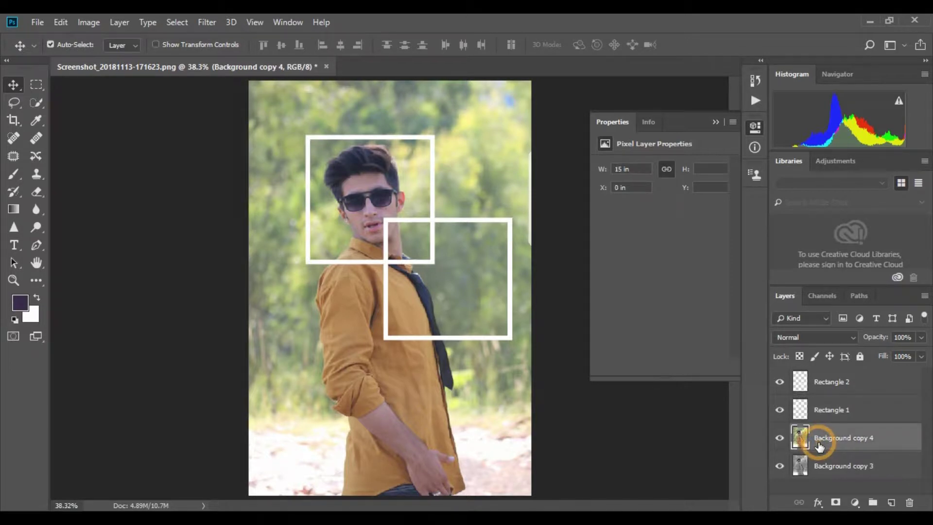
pyautogui.click(834, 504)
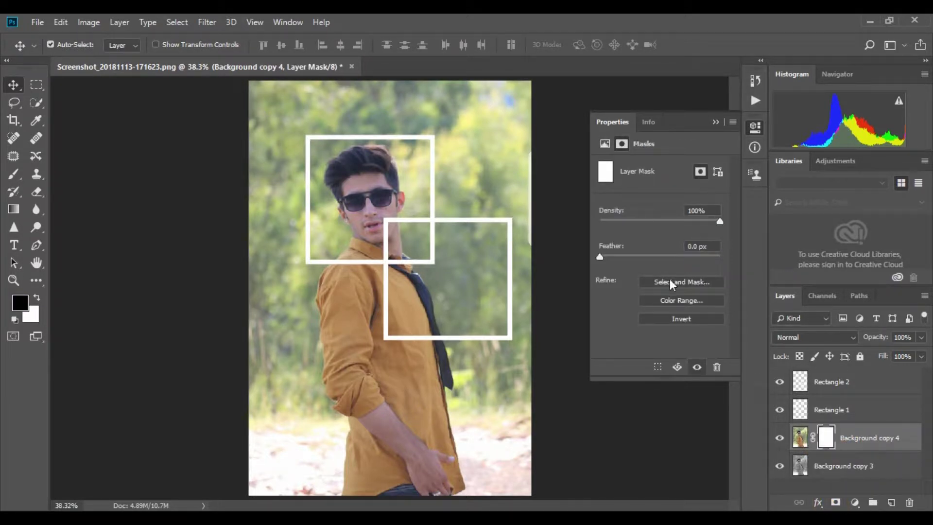
pyautogui.click(693, 319)
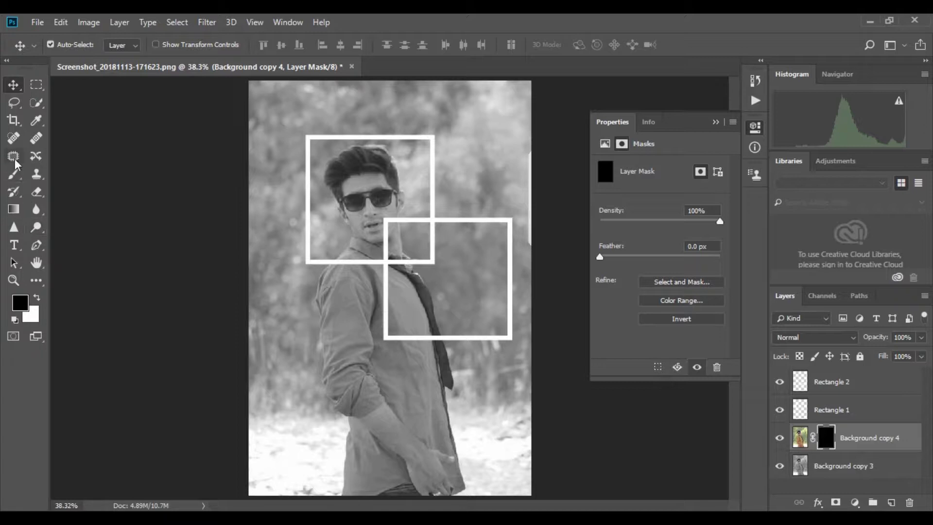
# Paint white on the Background copy 4 mask over the man's face with a 73 px brush
pyautogui.click(19, 174)
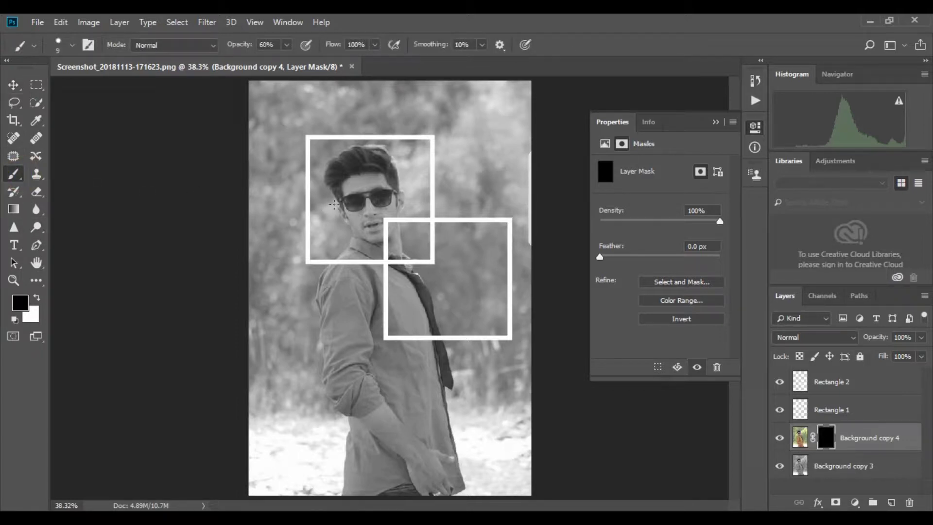
pyautogui.click(72, 45)
pyautogui.moveTo(77, 89); pyautogui.dragTo(108, 89)
pyautogui.click(310, 166)
pyautogui.click(37, 298)
pyautogui.moveTo(382, 192); pyautogui.dragTo(369, 195)
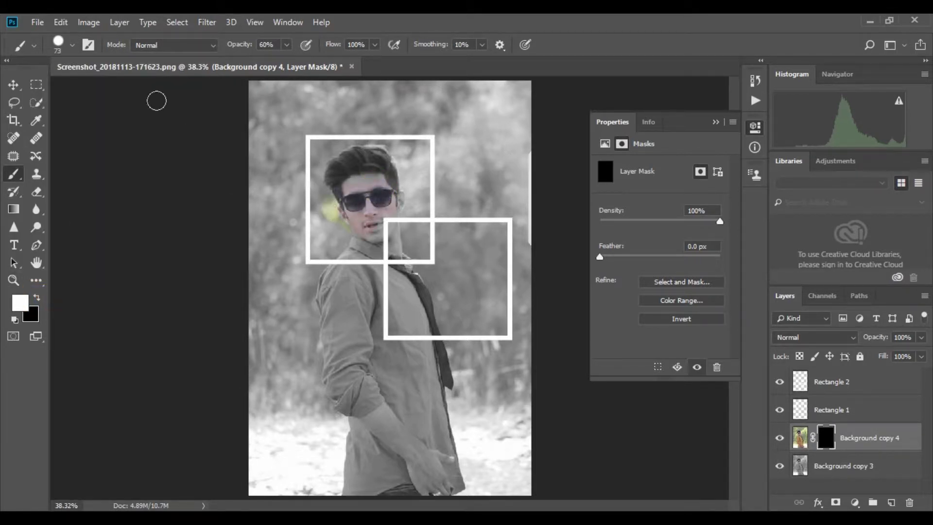
# Set the brush to 100% hardness and 100% opacity and paint more of the man's head on the mask
pyautogui.click(73, 45)
pyautogui.moveTo(160, 118); pyautogui.dragTo(173, 119)
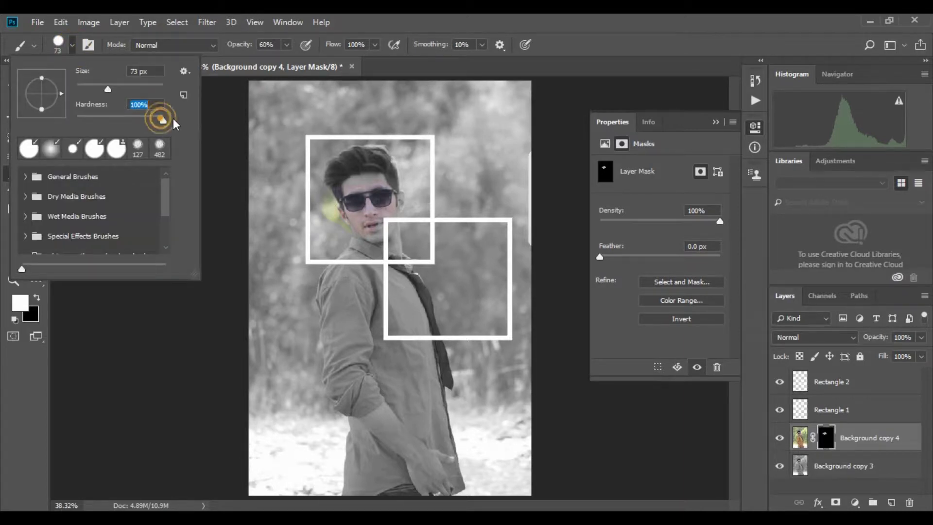
pyautogui.click(290, 45)
pyautogui.click(286, 59)
pyautogui.moveTo(385, 210)
pyautogui.mouseDown()
pyautogui.moveTo(382, 225)
pyautogui.moveTo(390, 218)
pyautogui.mouseUp()
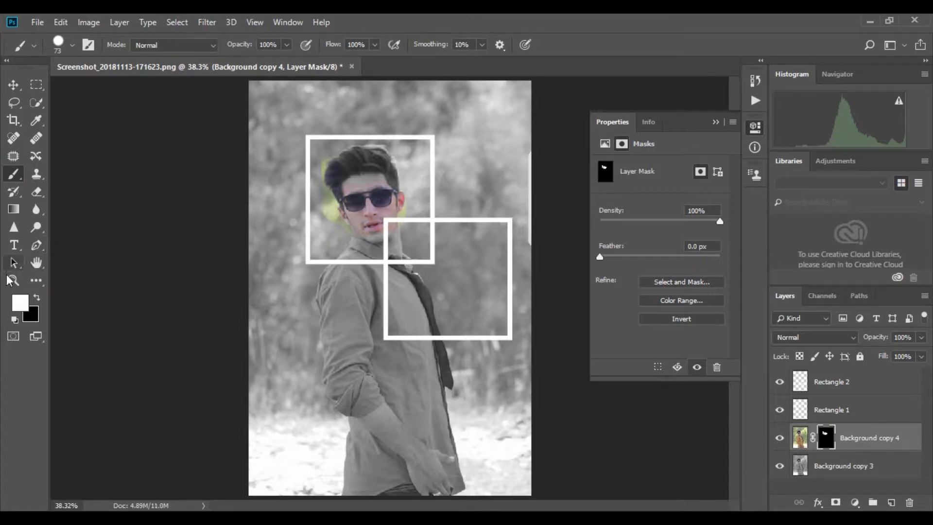
# Paint the mask white throughout the upper frame and over the shirt in the lower frame, reducing the brush to 25 px
pyautogui.click(14, 280)
pyautogui.click(409, 193)
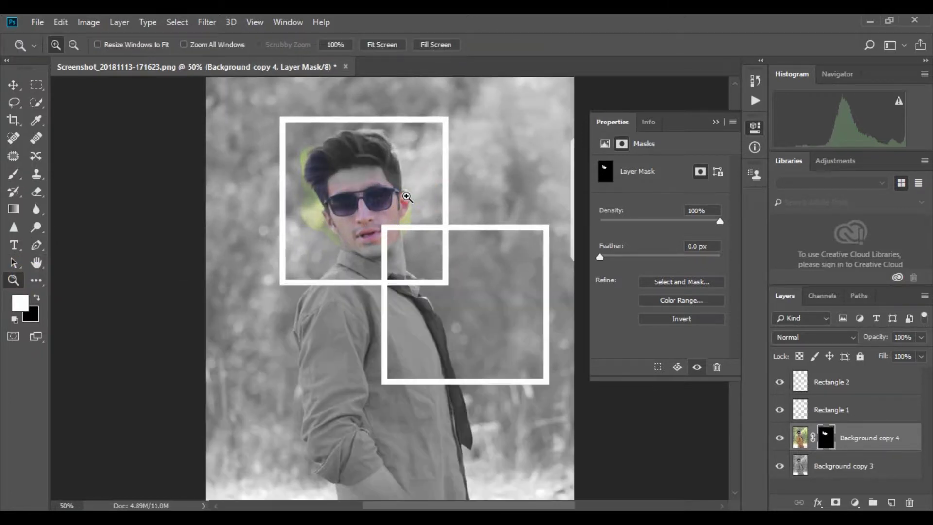
pyautogui.click(407, 196)
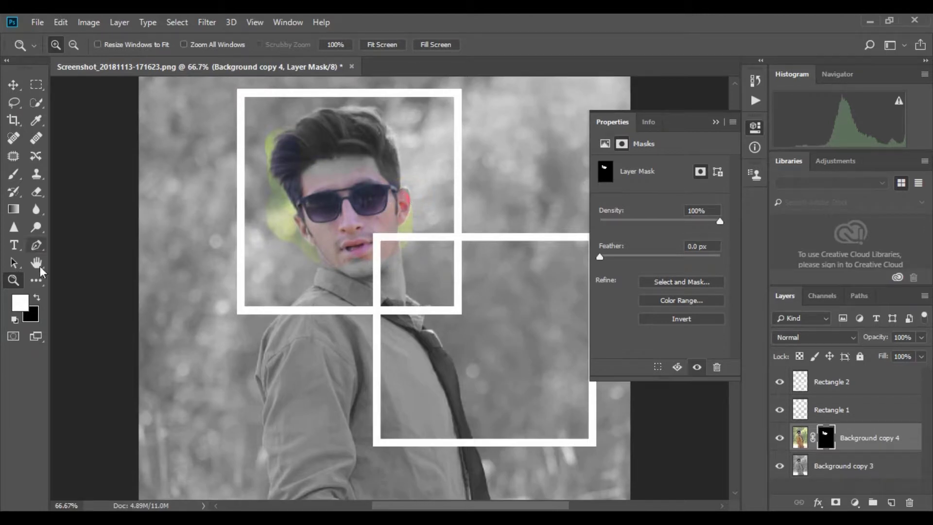
pyautogui.click(13, 174)
pyautogui.moveTo(263, 253)
pyautogui.mouseDown()
pyautogui.moveTo(255, 110)
pyautogui.moveTo(443, 109)
pyautogui.moveTo(443, 307)
pyautogui.moveTo(416, 237)
pyautogui.moveTo(413, 125)
pyautogui.mouseUp()
pyautogui.moveTo(293, 246)
pyautogui.mouseDown()
pyautogui.moveTo(370, 262)
pyautogui.moveTo(407, 243)
pyautogui.moveTo(416, 307)
pyautogui.moveTo(391, 283)
pyautogui.moveTo(258, 282)
pyautogui.moveTo(272, 292)
pyautogui.moveTo(387, 293)
pyautogui.moveTo(392, 417)
pyautogui.moveTo(477, 424)
pyautogui.moveTo(429, 404)
pyautogui.moveTo(428, 345)
pyautogui.moveTo(345, 163)
pyautogui.moveTo(351, 148)
pyautogui.moveTo(414, 158)
pyautogui.moveTo(299, 186)
pyautogui.moveTo(304, 235)
pyautogui.moveTo(264, 136)
pyautogui.moveTo(310, 130)
pyautogui.moveTo(321, 218)
pyautogui.moveTo(343, 231)
pyautogui.moveTo(335, 274)
pyautogui.moveTo(379, 269)
pyautogui.mouseUp()
pyautogui.press('[')
pyautogui.press('[')
pyautogui.press('[')
pyautogui.press('[')
pyautogui.press('[')
pyautogui.press('[')
pyautogui.press('[')
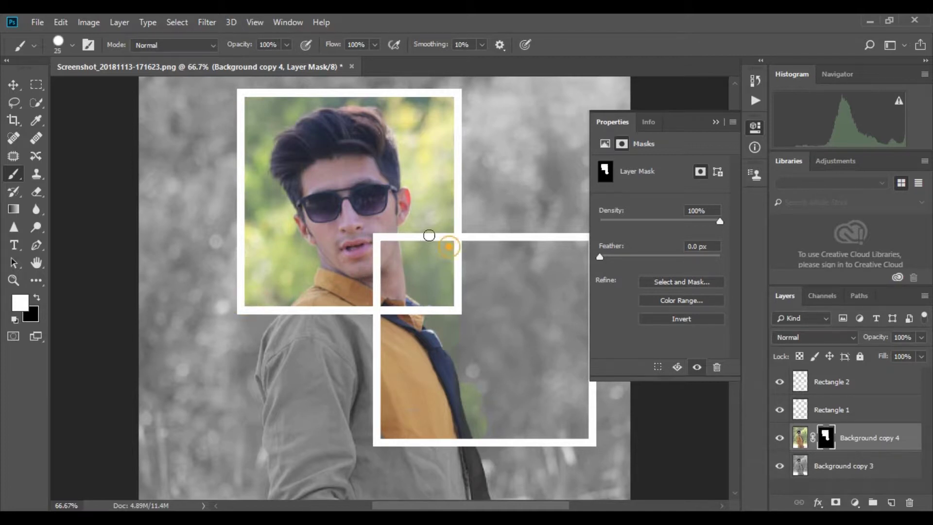
# Paint the rest of the mask inside the lower frame white up to its borders, adjusting the brush size as needed
pyautogui.press(']')
pyautogui.press(']')
pyautogui.press(']')
pyautogui.press(']')
pyautogui.moveTo(459, 280)
pyautogui.mouseDown()
pyautogui.moveTo(549, 256)
pyautogui.moveTo(575, 260)
pyautogui.moveTo(577, 414)
pyautogui.moveTo(524, 324)
pyautogui.moveTo(535, 281)
pyautogui.moveTo(507, 285)
pyautogui.moveTo(537, 291)
pyautogui.moveTo(481, 420)
pyautogui.moveTo(574, 423)
pyautogui.moveTo(542, 417)
pyautogui.moveTo(469, 365)
pyautogui.moveTo(526, 304)
pyautogui.moveTo(507, 330)
pyautogui.mouseUp()
pyautogui.click(716, 122)
pyautogui.press('[')
pyautogui.press('[')
pyautogui.press('[')
pyautogui.press('[')
pyautogui.press('[')
pyautogui.moveTo(577, 433); pyautogui.dragTo(399, 431)
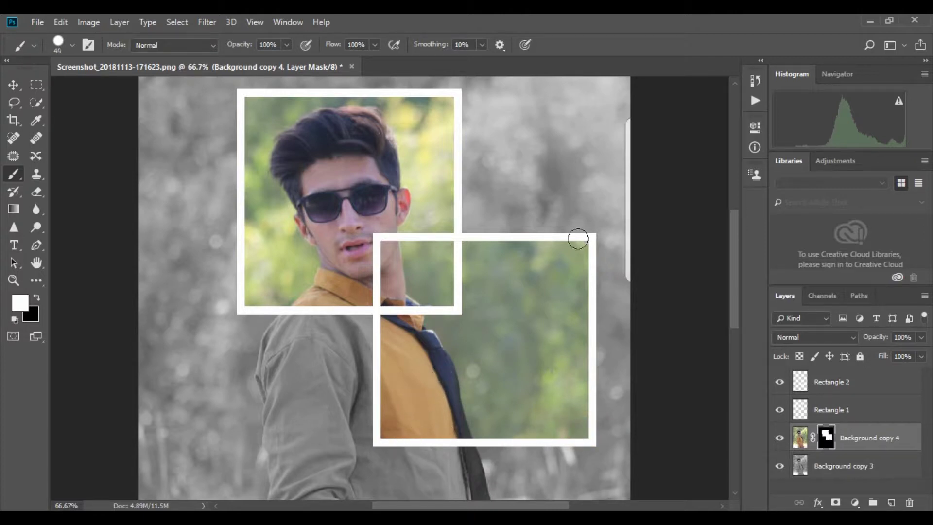
pyautogui.press(']')
# Apply the layer mask permanently to the Background copy 4 layer
pyautogui.click(13, 280)
pyautogui.click(382, 44)
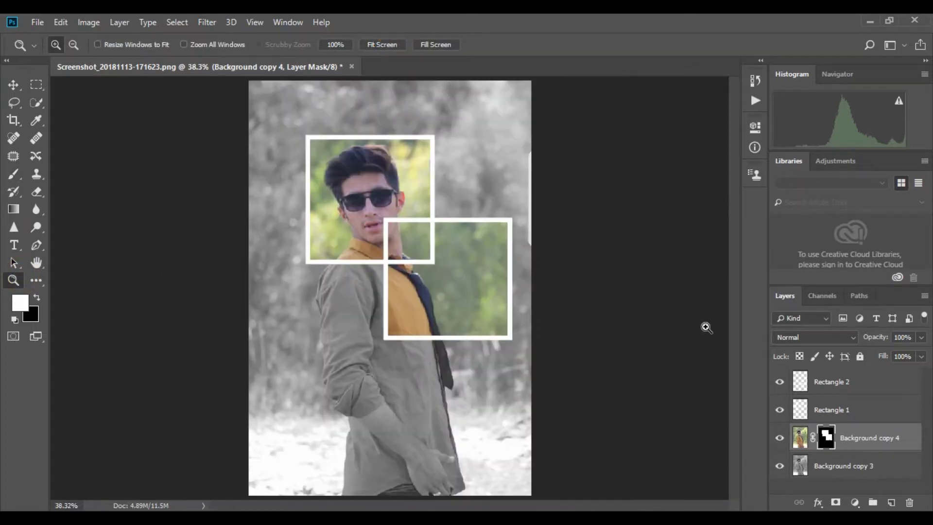
pyautogui.rightClick(826, 437)
pyautogui.click(842, 346)
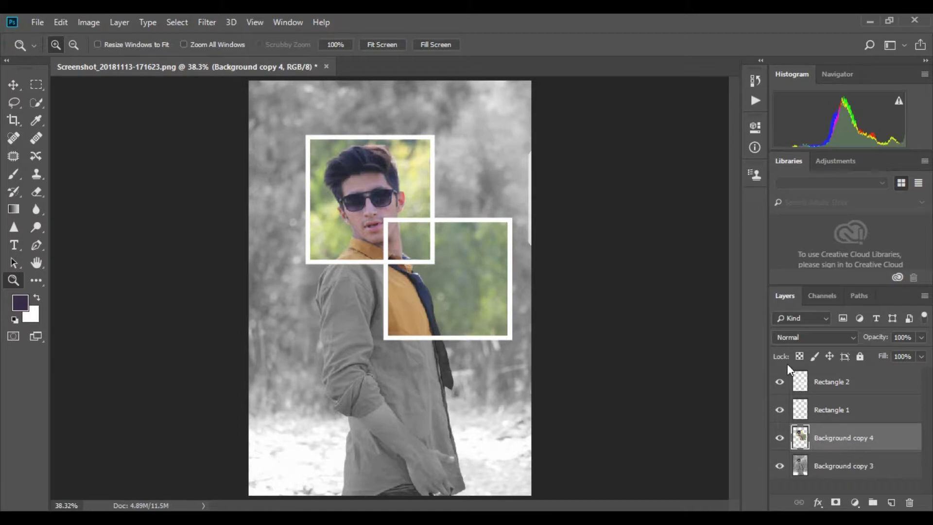
# Merge Rectangle 2 down into Rectangle 1, and Background copy 4 down into Background copy 3
pyautogui.rightClick(850, 390)
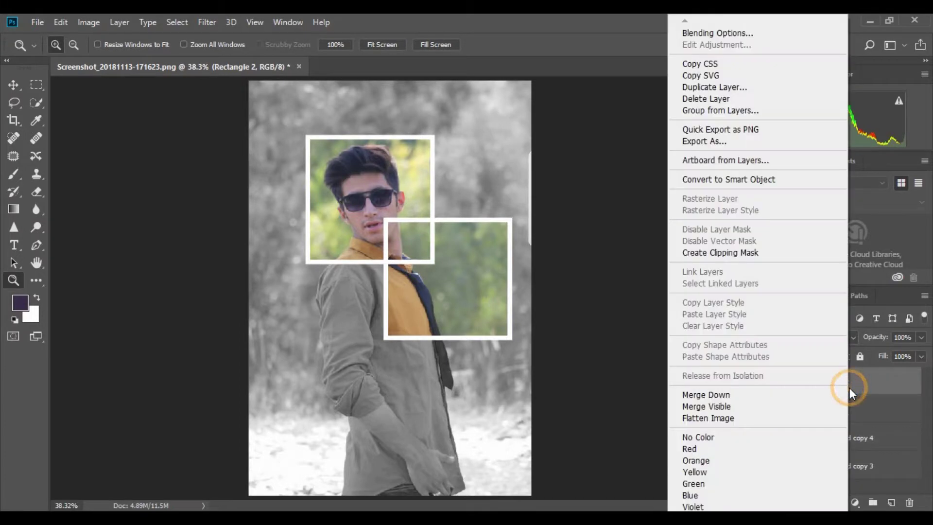
pyautogui.click(710, 397)
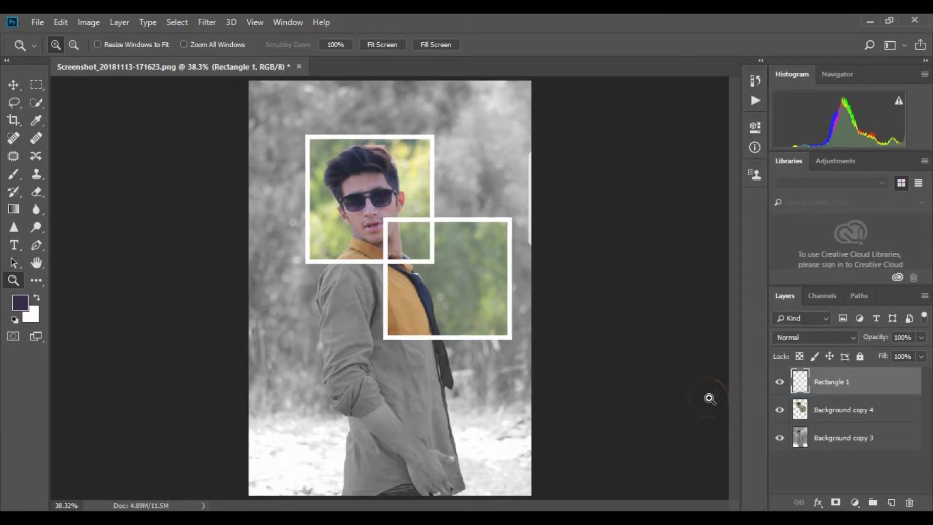
pyautogui.rightClick(833, 406)
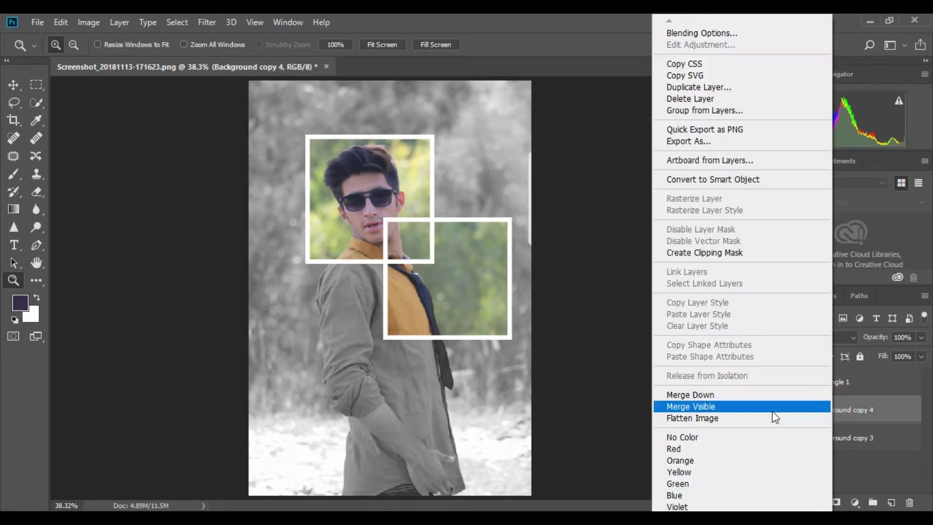
pyautogui.click(751, 396)
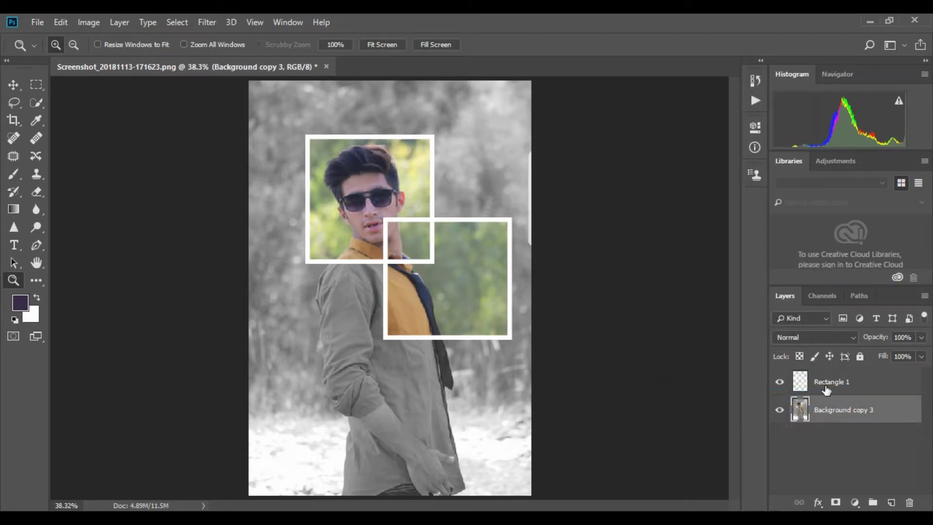
# Merge all visible layers into one and duplicate the merged Background copy 3 layer
pyautogui.rightClick(828, 411)
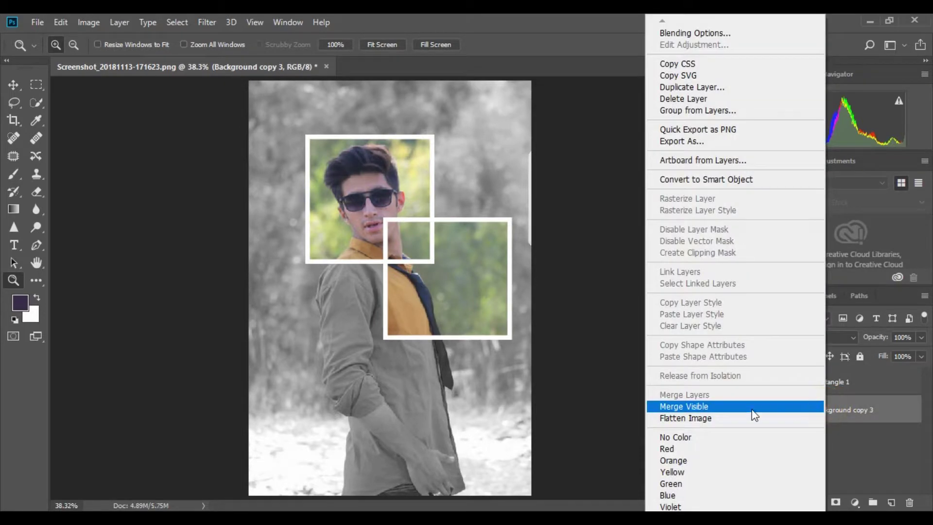
pyautogui.click(719, 407)
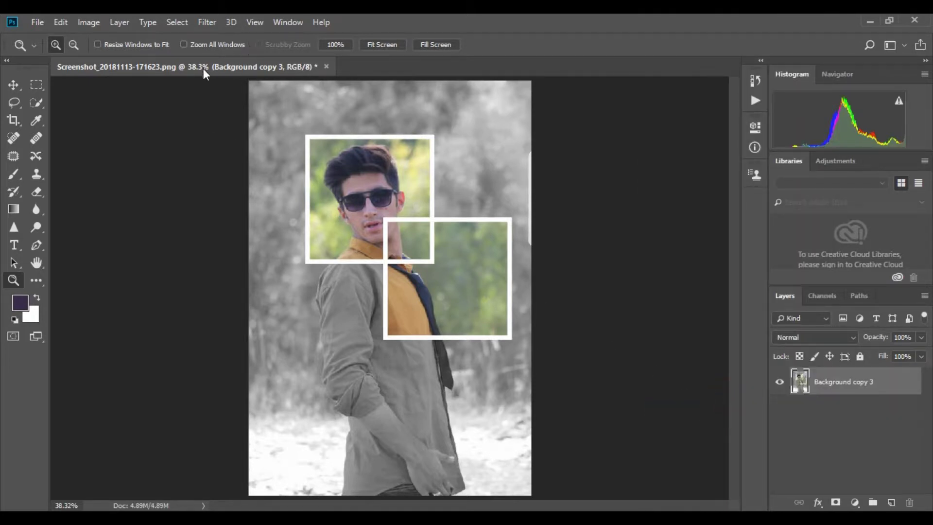
pyautogui.click(215, 16)
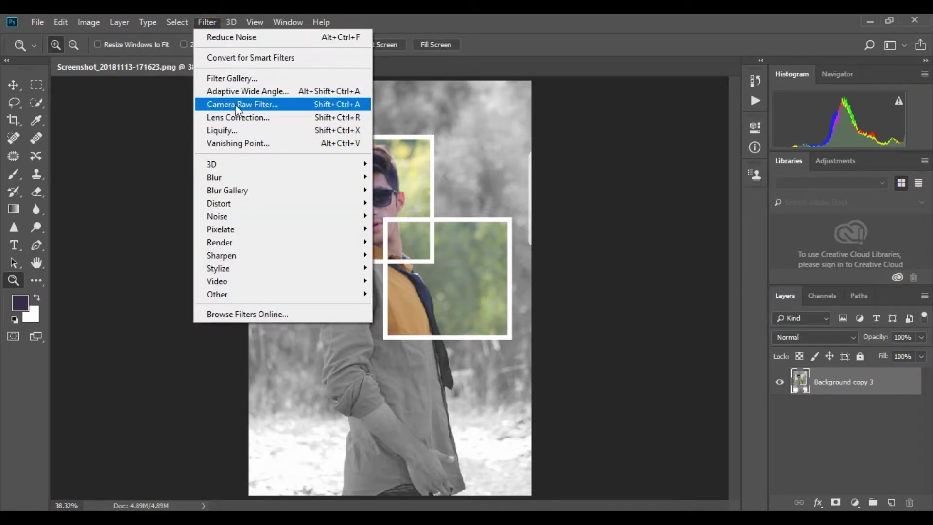
pyautogui.click(597, 217)
pyautogui.moveTo(869, 391); pyautogui.dragTo(892, 503)
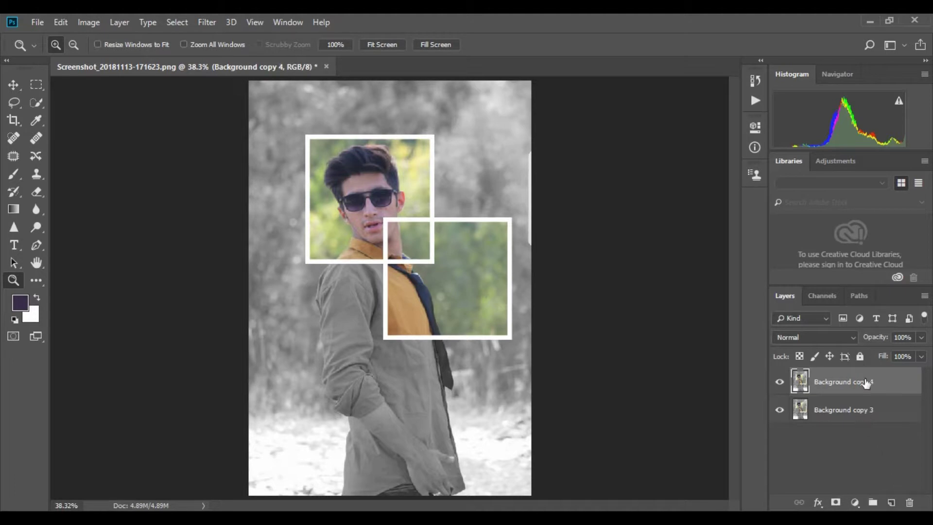
# Open the Camera Raw filter on the Background copy 4 layer and set Temperature to +4
pyautogui.click(865, 382)
pyautogui.click(212, 20)
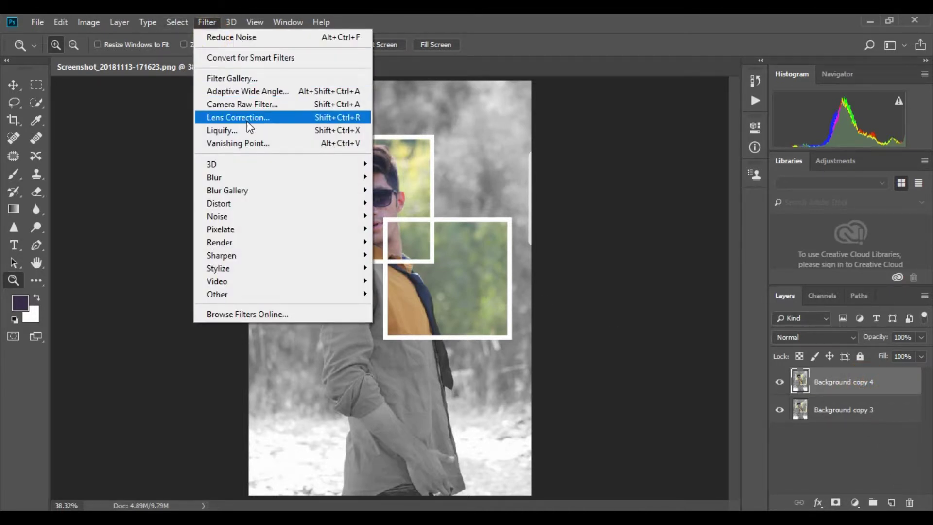
pyautogui.click(251, 104)
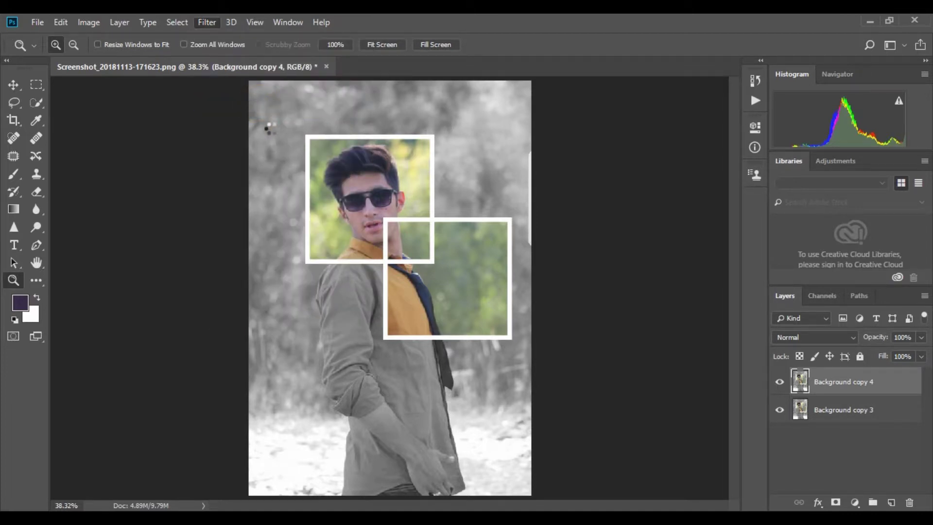
pyautogui.moveTo(805, 275)
pyautogui.mouseDown()
pyautogui.moveTo(816, 279)
pyautogui.moveTo(809, 278)
pyautogui.mouseUp()
pyautogui.click(806, 301)
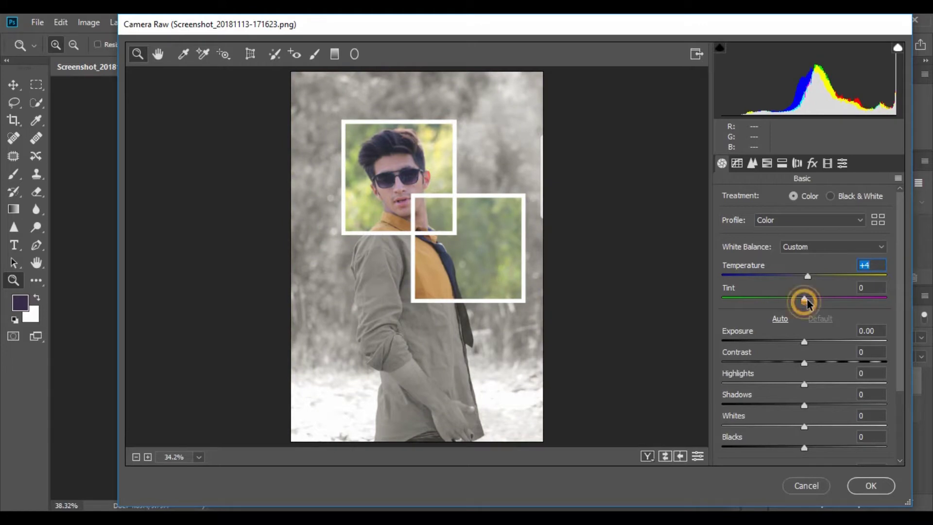
# Set Exposure to +0.15, Contrast +7, Highlights +11, Shadows +9, Whites +11, Blacks -12, Clarity -16, Dehaze +9, Vibrance +8 and Saturation +7
pyautogui.moveTo(805, 341); pyautogui.dragTo(795, 449)
pyautogui.scroll(-4, 807, 397)
pyautogui.moveTo(805, 387); pyautogui.dragTo(810, 455)
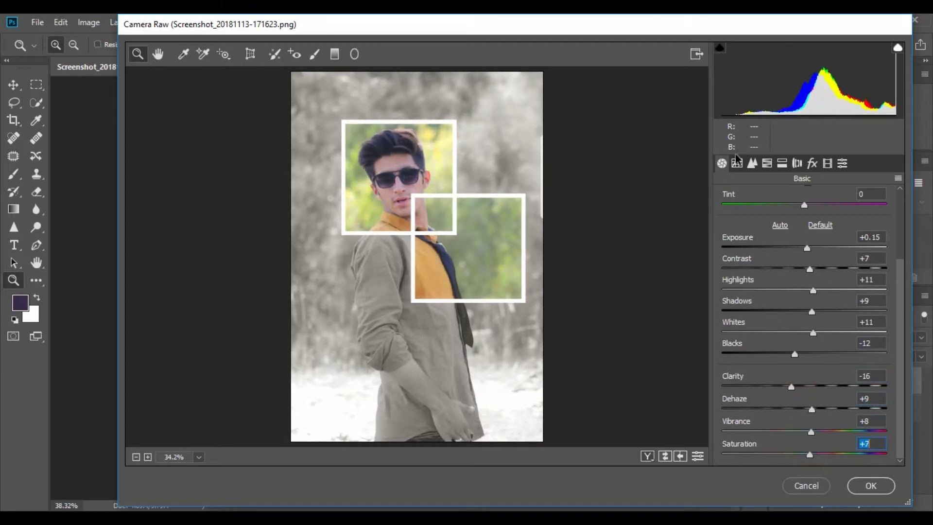
# In the HSL adjustments, shift the hue of Oranges to -23, Yellows to -63 and Greens to about -38
pyautogui.click(767, 163)
pyautogui.moveTo(810, 249); pyautogui.dragTo(792, 295)
pyautogui.click(806, 221)
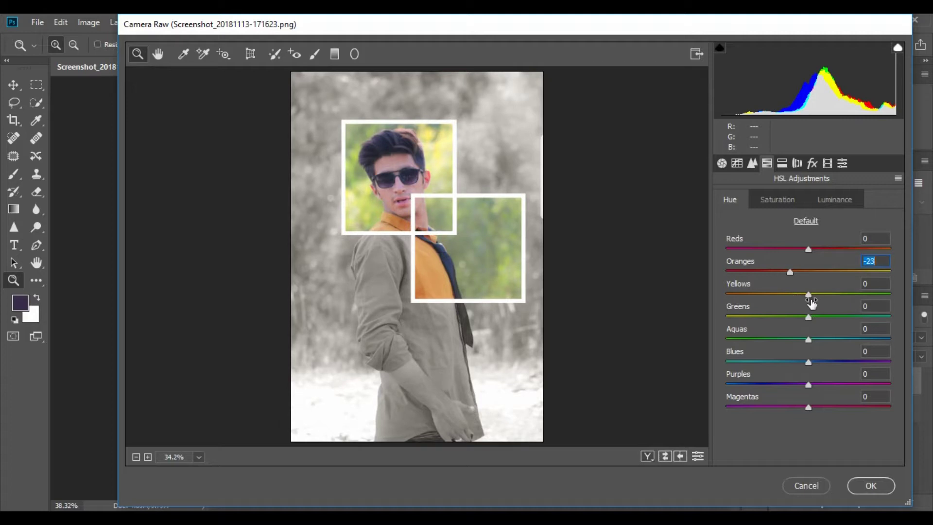
pyautogui.moveTo(783, 299); pyautogui.dragTo(783, 327)
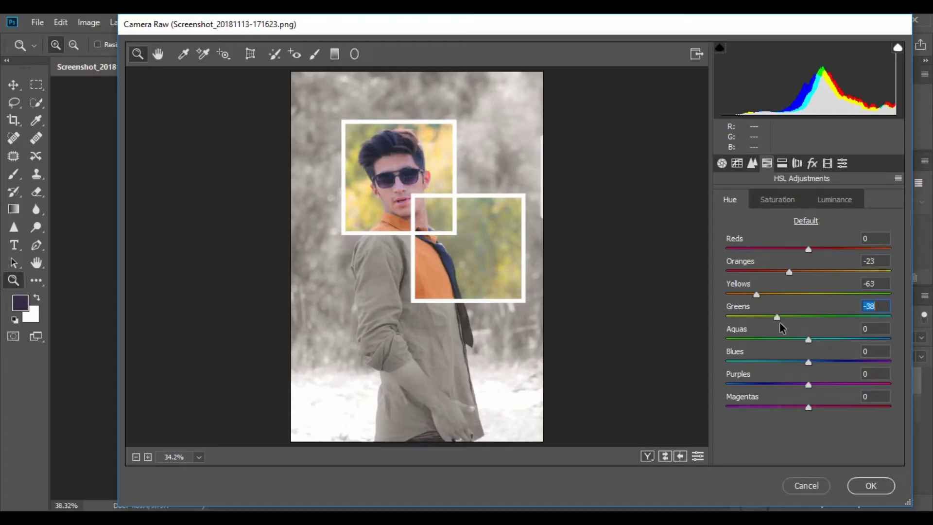
pyautogui.moveTo(782, 328); pyautogui.dragTo(778, 327)
# Set the HSL saturation of Yellows to +28, Greens to +33 and Oranges to +17, and apply the Camera Raw filter
pyautogui.click(778, 199)
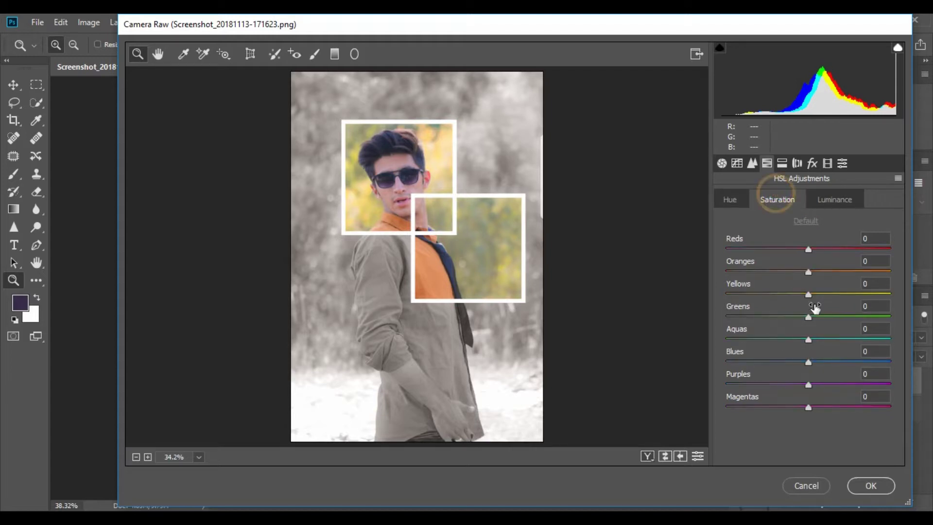
pyautogui.moveTo(808, 294); pyautogui.dragTo(836, 321)
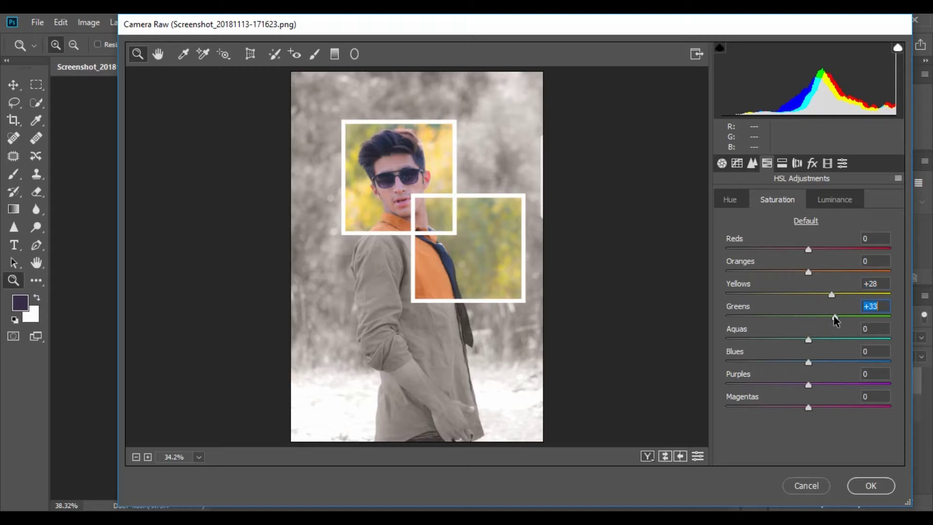
pyautogui.moveTo(810, 272)
pyautogui.mouseDown()
pyautogui.moveTo(834, 278)
pyautogui.moveTo(822, 275)
pyautogui.mouseUp()
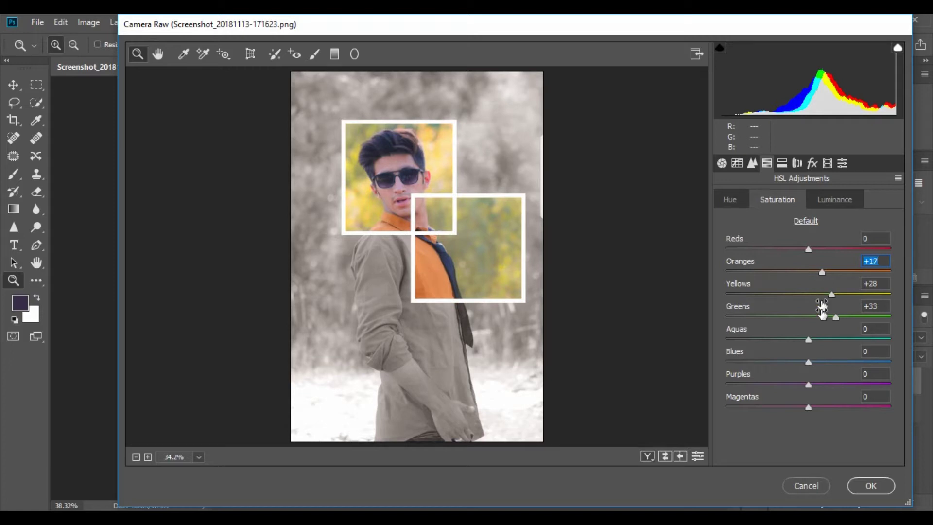
pyautogui.click(870, 486)
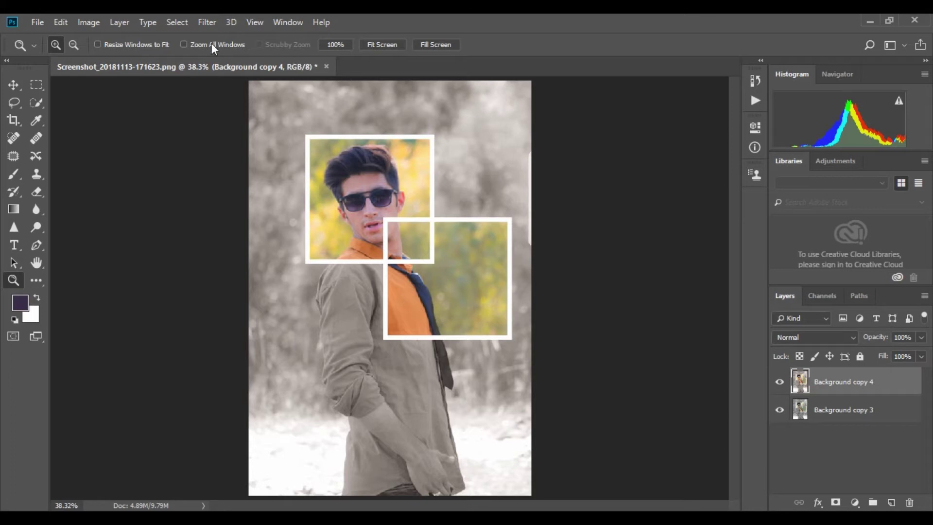
# Apply Reduce Noise to Background copy 4 at strength 7, fine-tuning the detail settings, and compare the image with and without the layer
pyautogui.click(206, 22)
pyautogui.moveTo(282, 223)
pyautogui.click(425, 265)
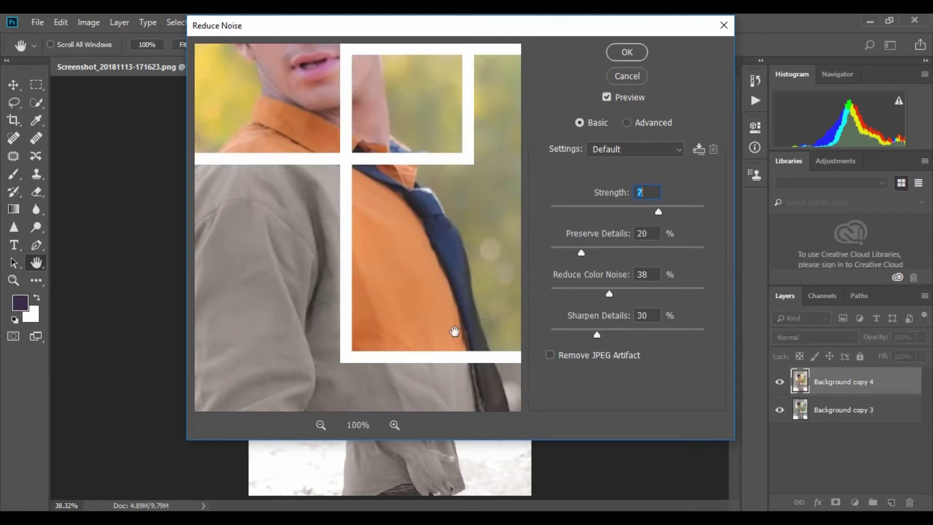
pyautogui.click(321, 425)
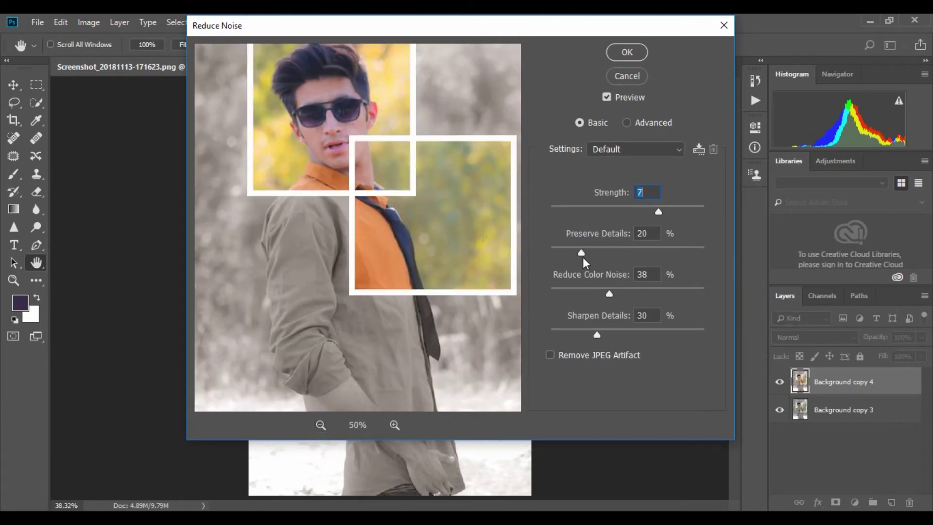
pyautogui.moveTo(582, 251); pyautogui.dragTo(580, 313)
pyautogui.click(625, 54)
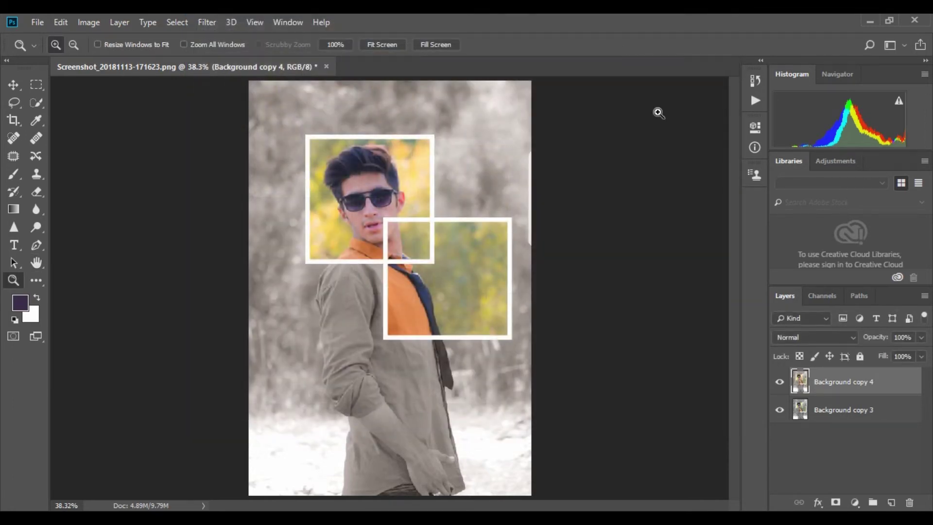
pyautogui.click(780, 383)
# Apply a Brightness/Contrast adjustment to Background copy 4 with brightness 3 and contrast 31
pyautogui.click(71, 20)
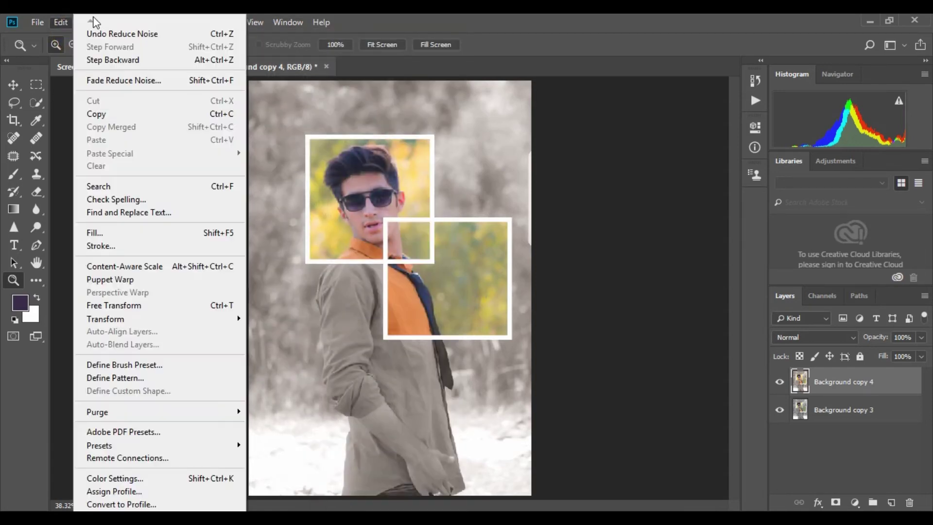
pyautogui.moveTo(95, 23)
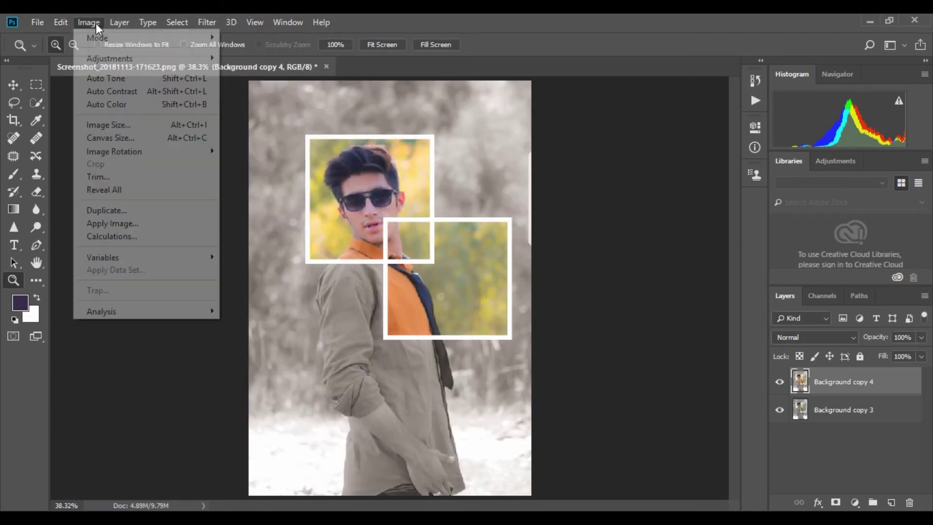
pyautogui.moveTo(124, 54)
pyautogui.click(229, 58)
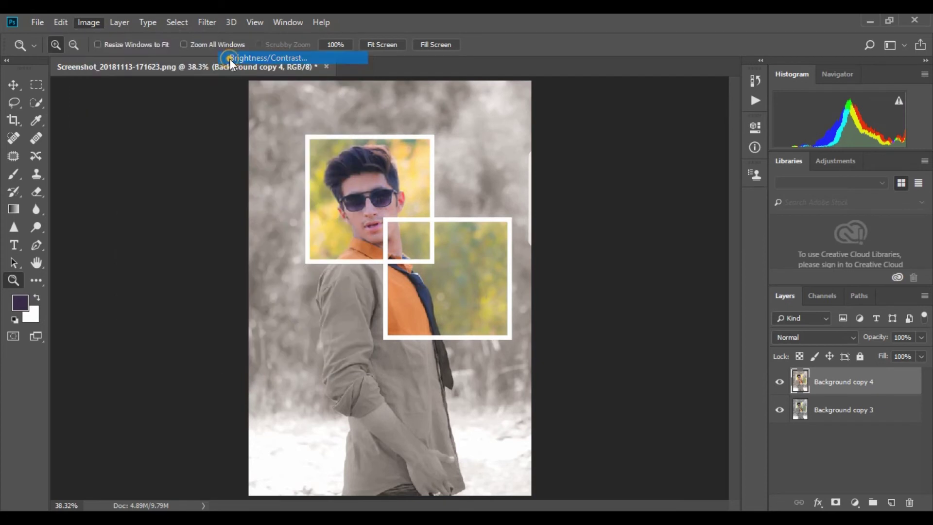
pyautogui.moveTo(567, 311); pyautogui.dragTo(590, 345)
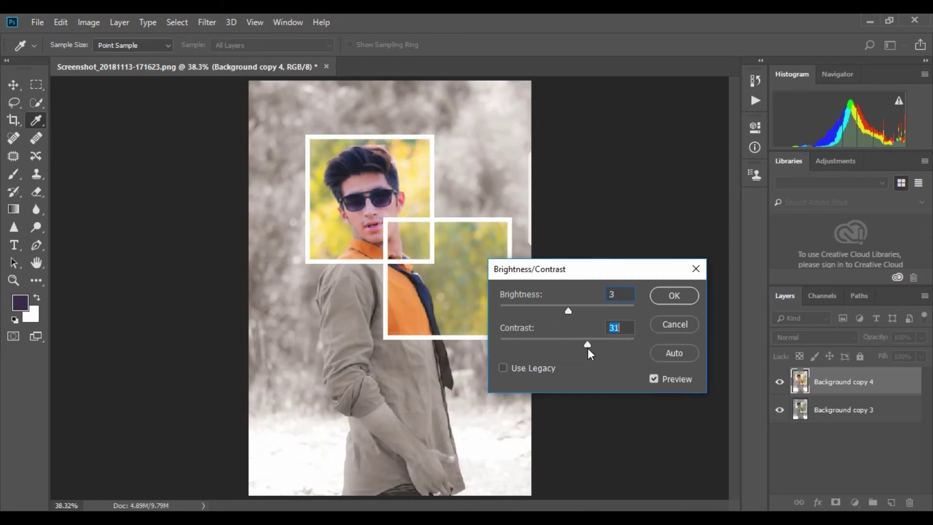
pyautogui.click(665, 294)
# Examine the face and the two colour frames up close, and return to viewing the whole image
pyautogui.press('z')
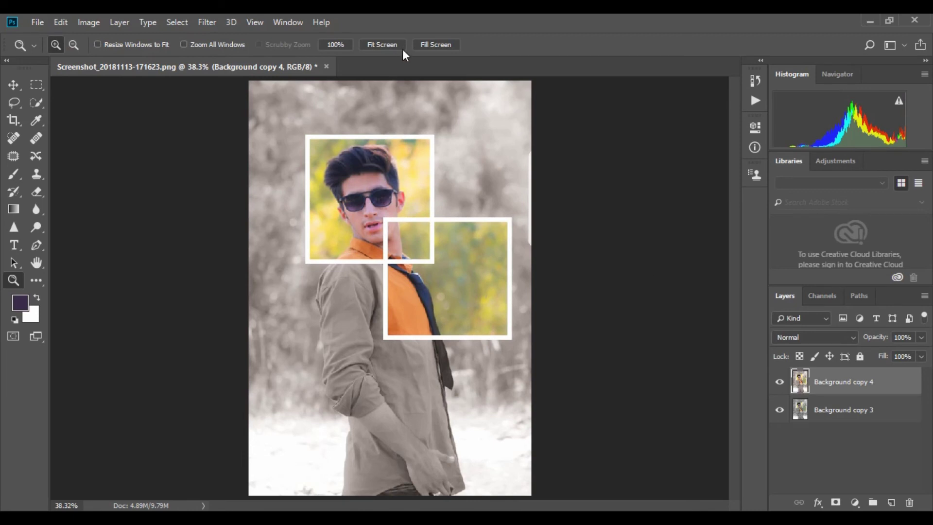
pyautogui.click(433, 43)
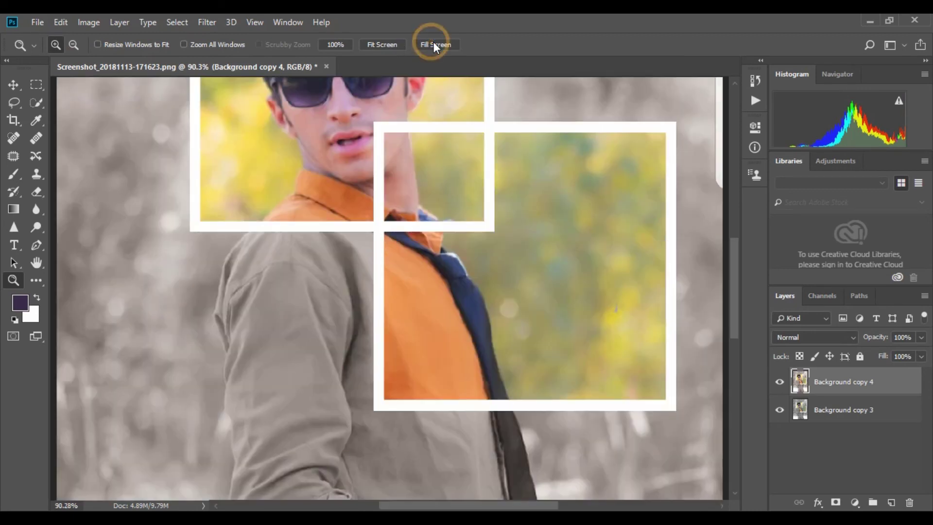
pyautogui.scroll(4, 340, 126)
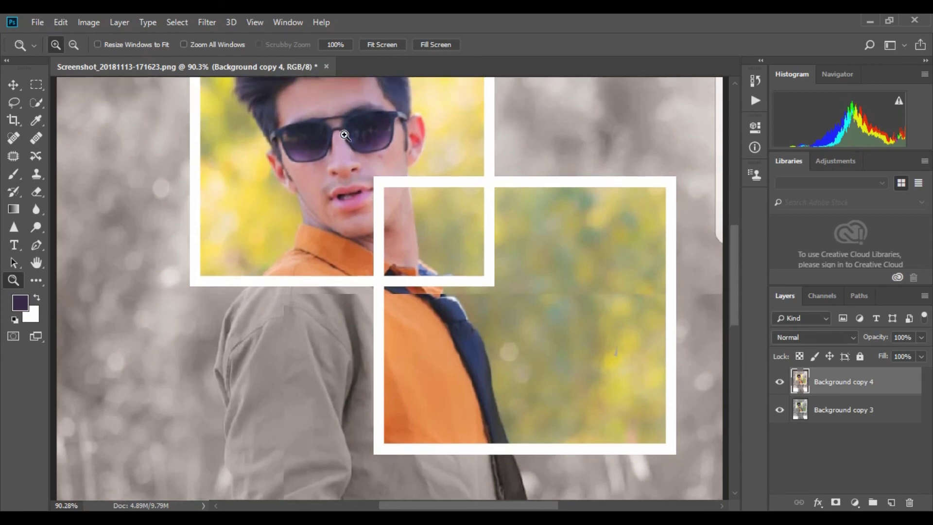
pyautogui.click(389, 43)
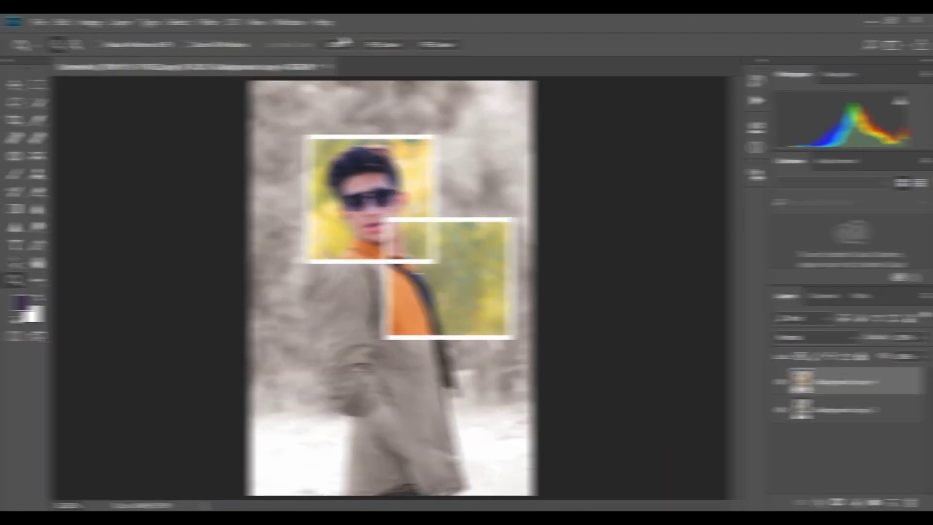